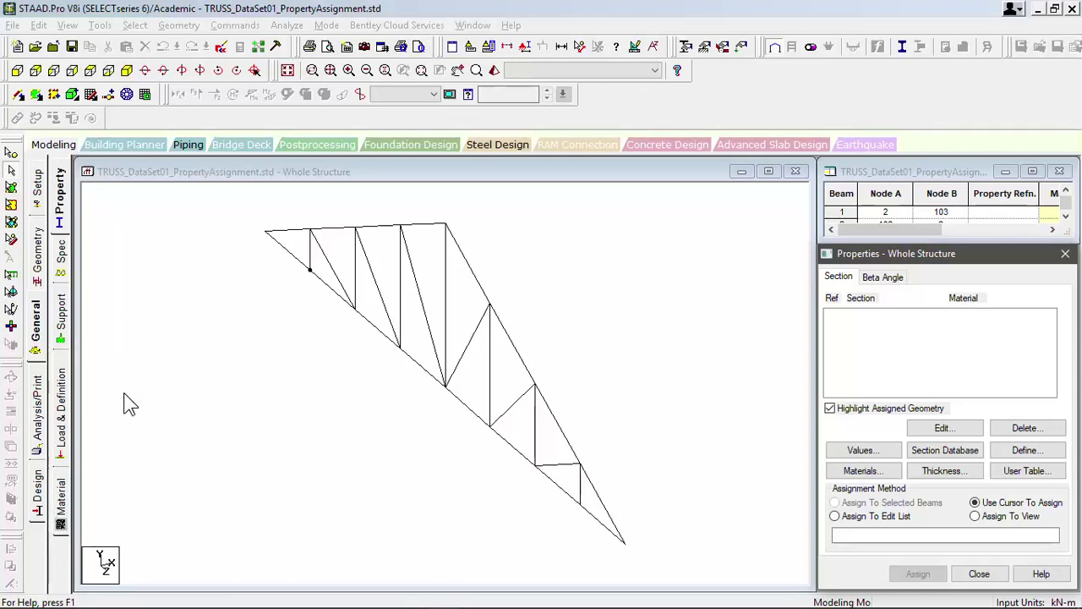
View the truss's node and beam geometry tables, and return to the section property page.
click(37, 265)
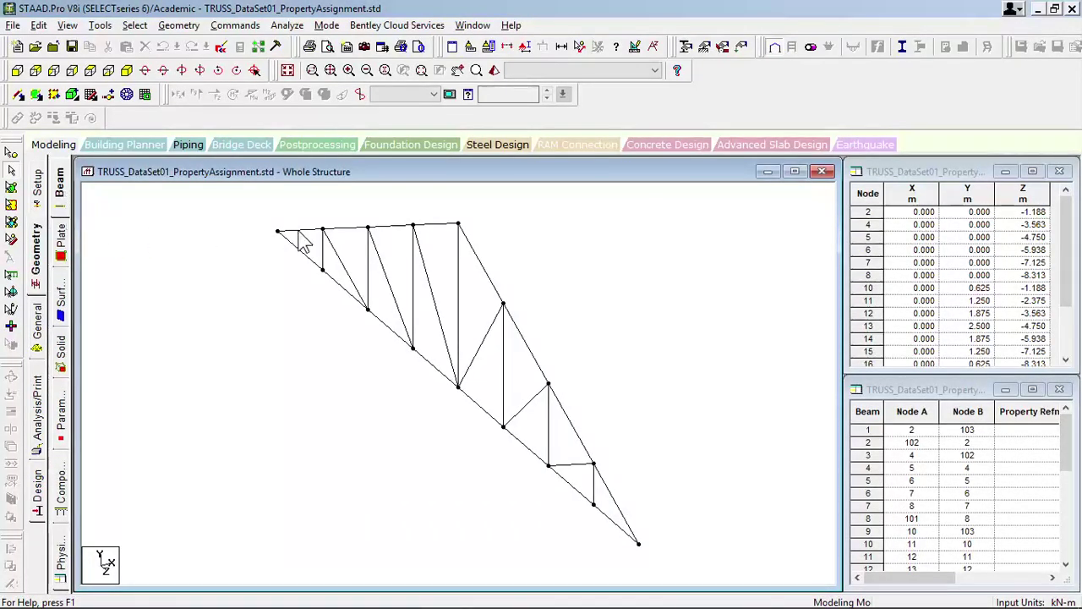
click(35, 335)
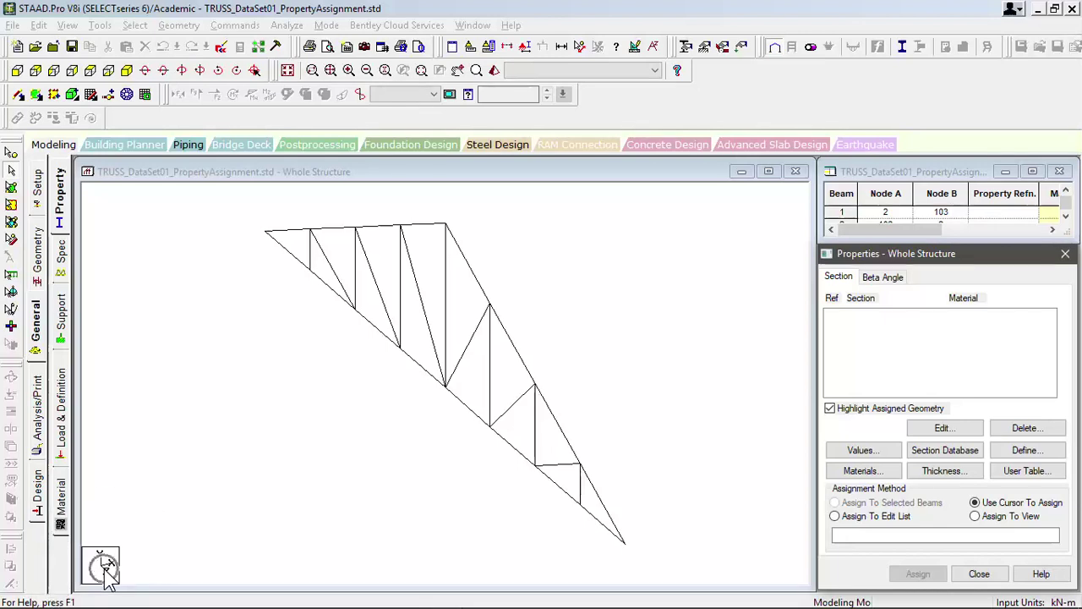
click(292, 433)
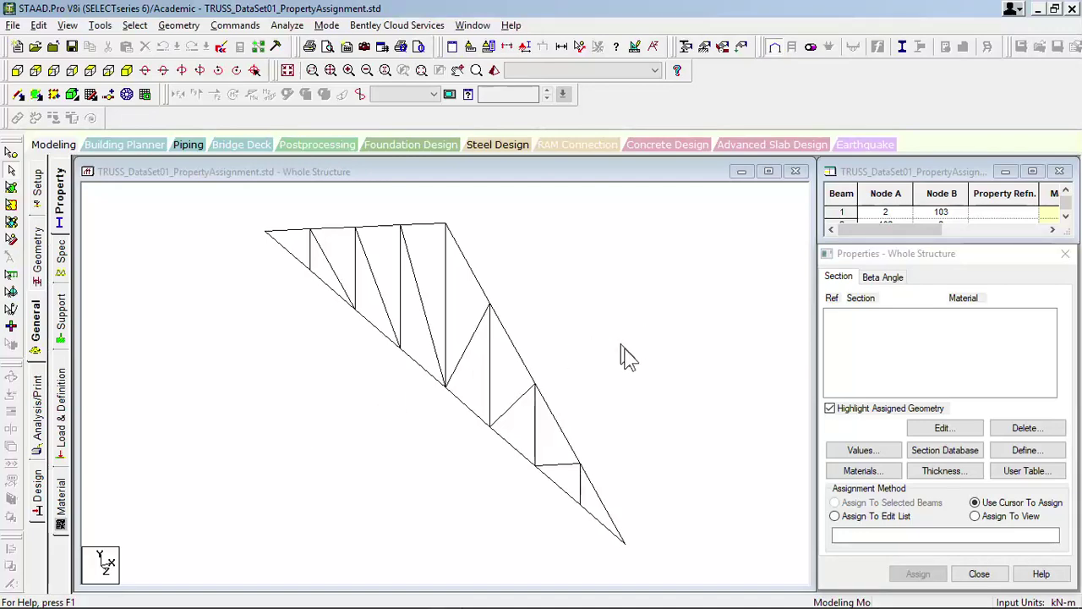
click(64, 208)
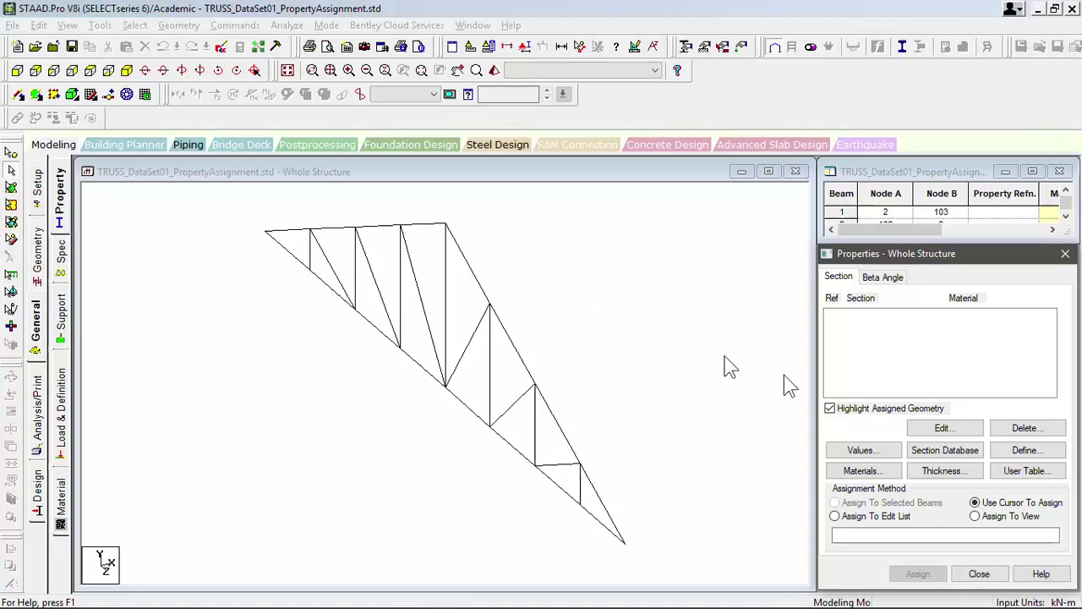
click(693, 345)
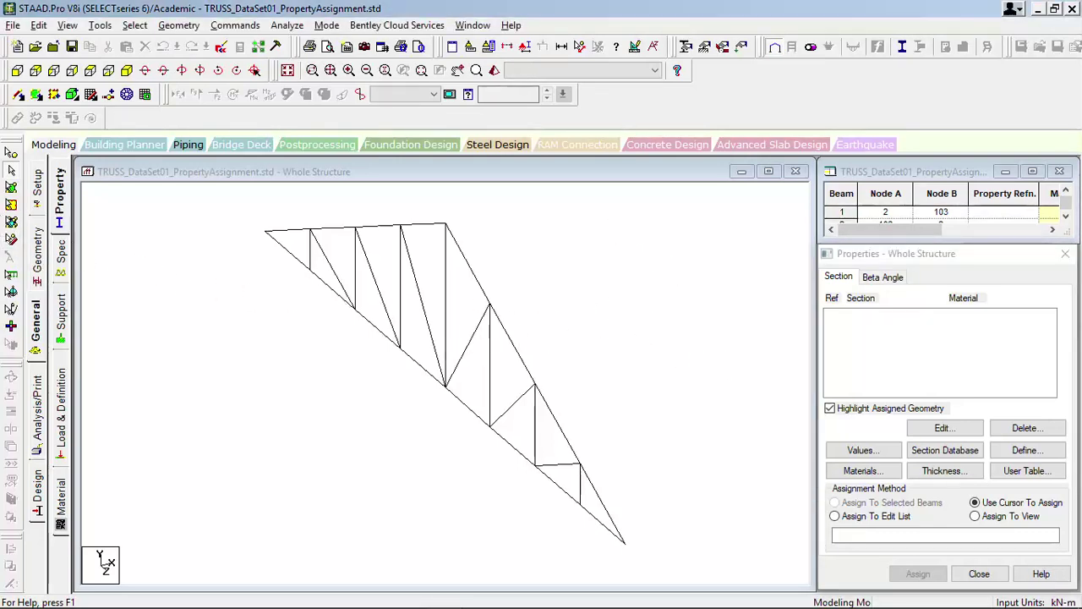
mouse_move(286, 580)
click(562, 601)
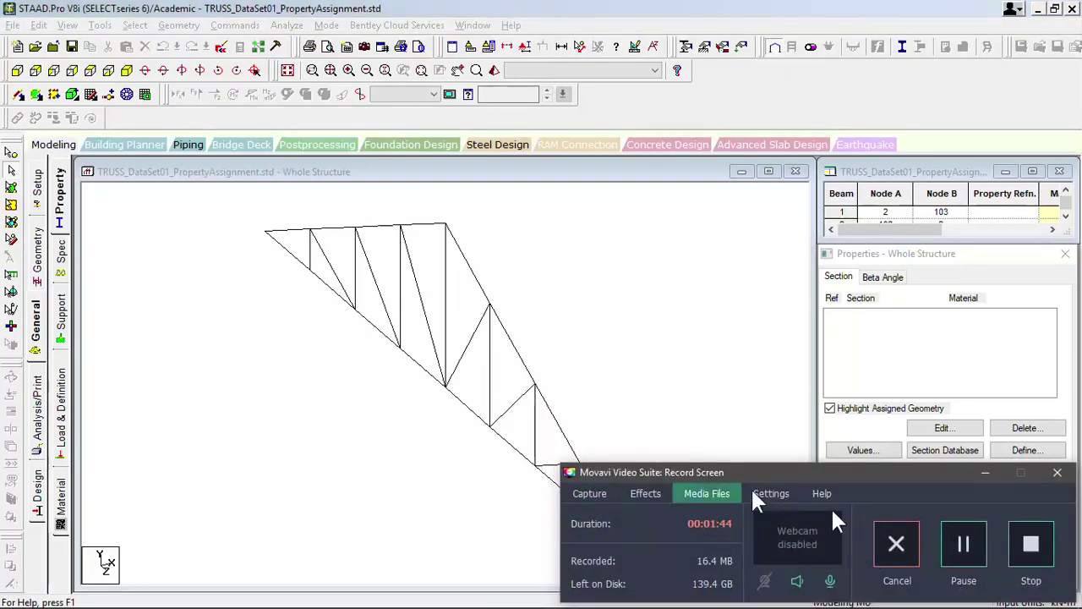
click(985, 472)
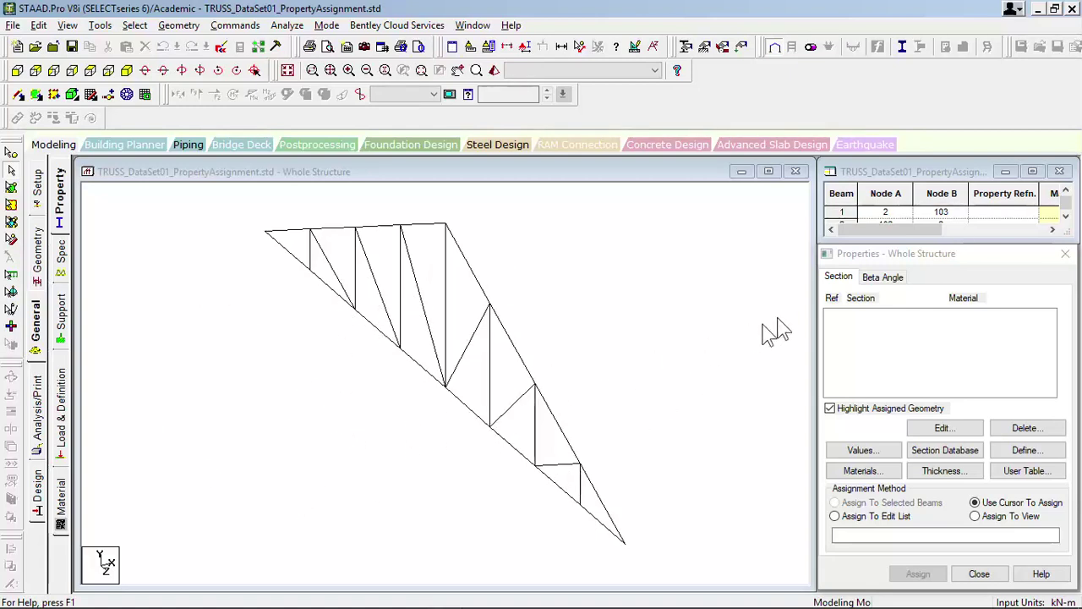
click(962, 262)
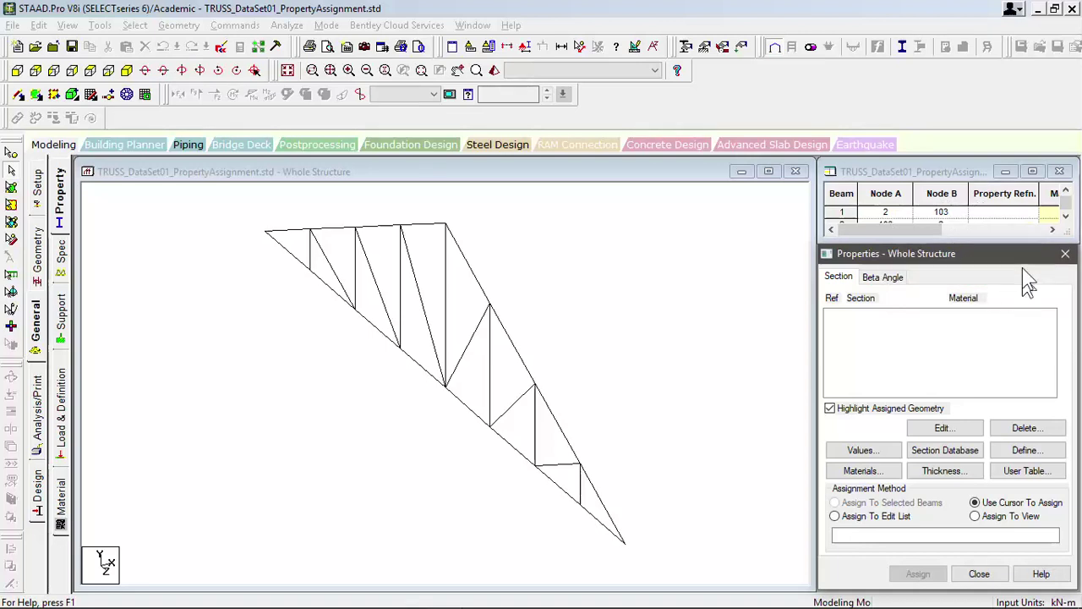
click(948, 174)
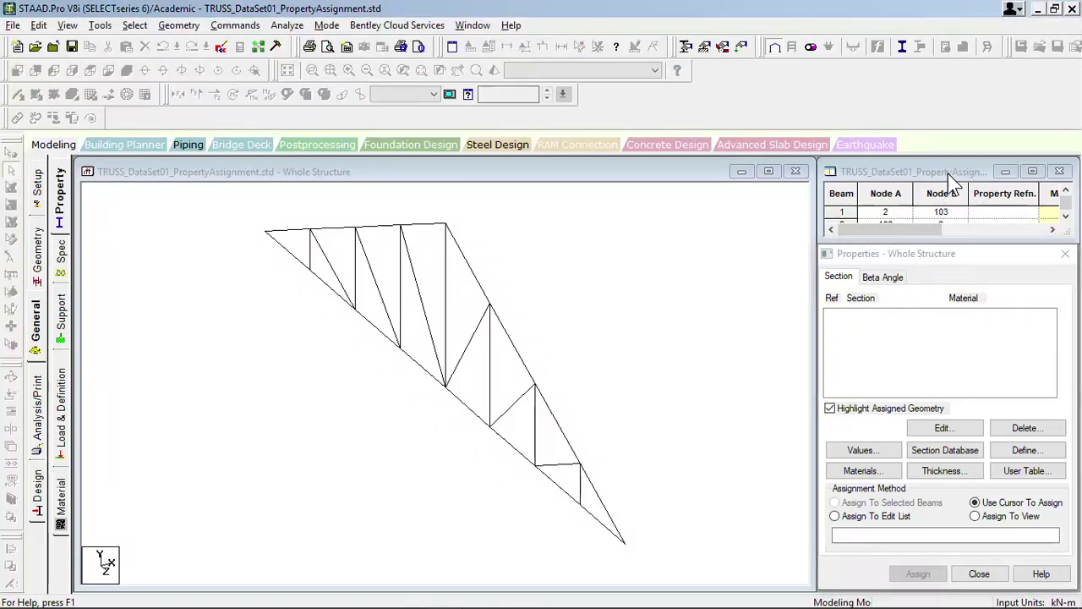
click(948, 173)
click(948, 173)
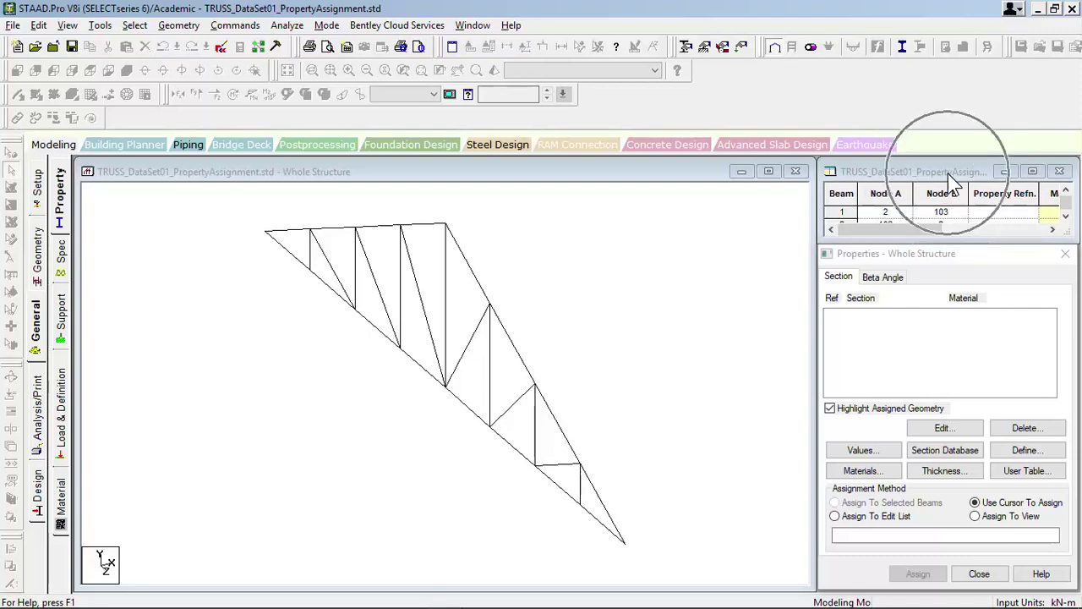
click(953, 264)
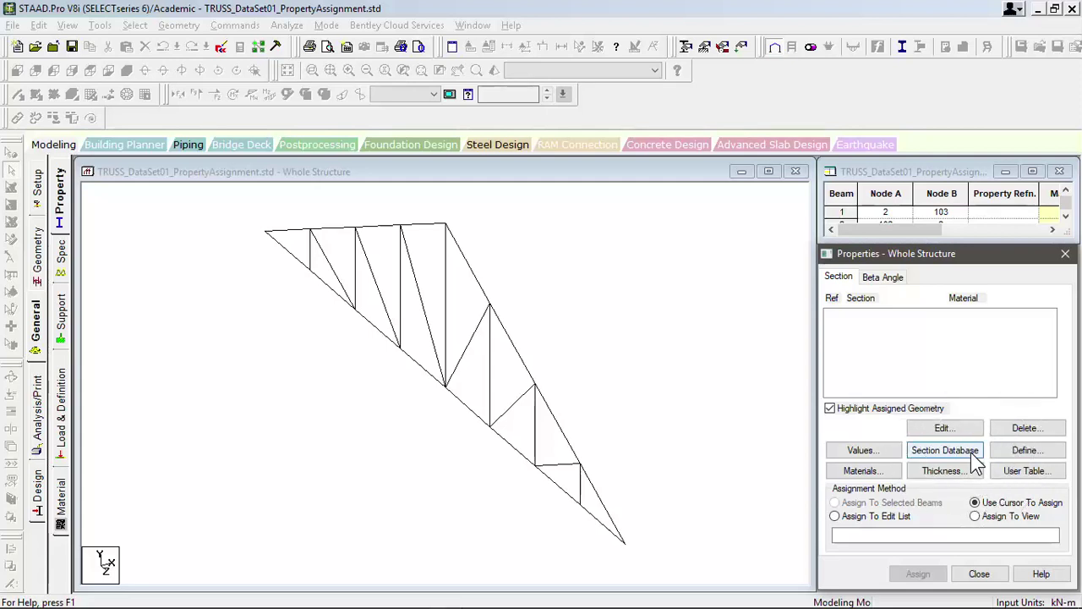
Bring up the American steel Angle sections in the section database for properties assigned by cursor.
click(974, 502)
click(947, 454)
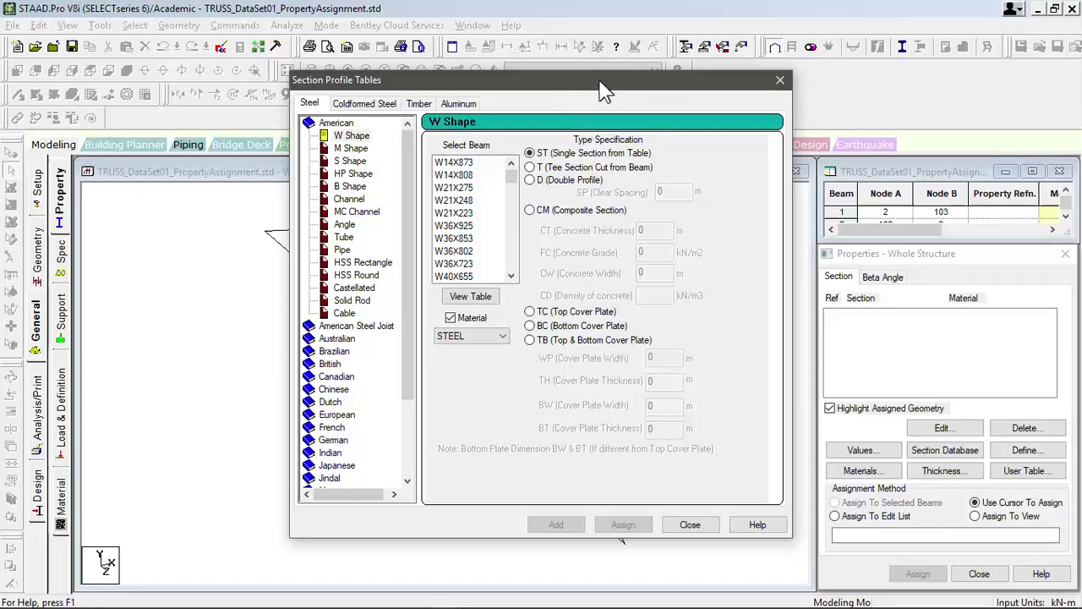
drag(606, 89, 594, 93)
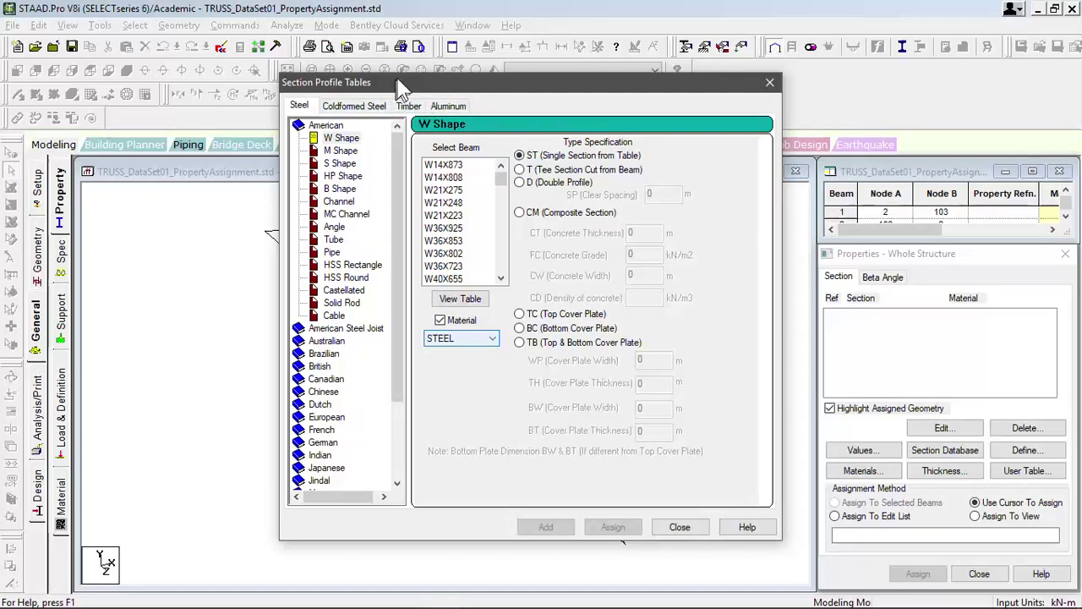
mouse_move(403, 85)
mouse_down()
mouse_move(700, 68)
mouse_move(732, 52)
mouse_move(701, 54)
mouse_up()
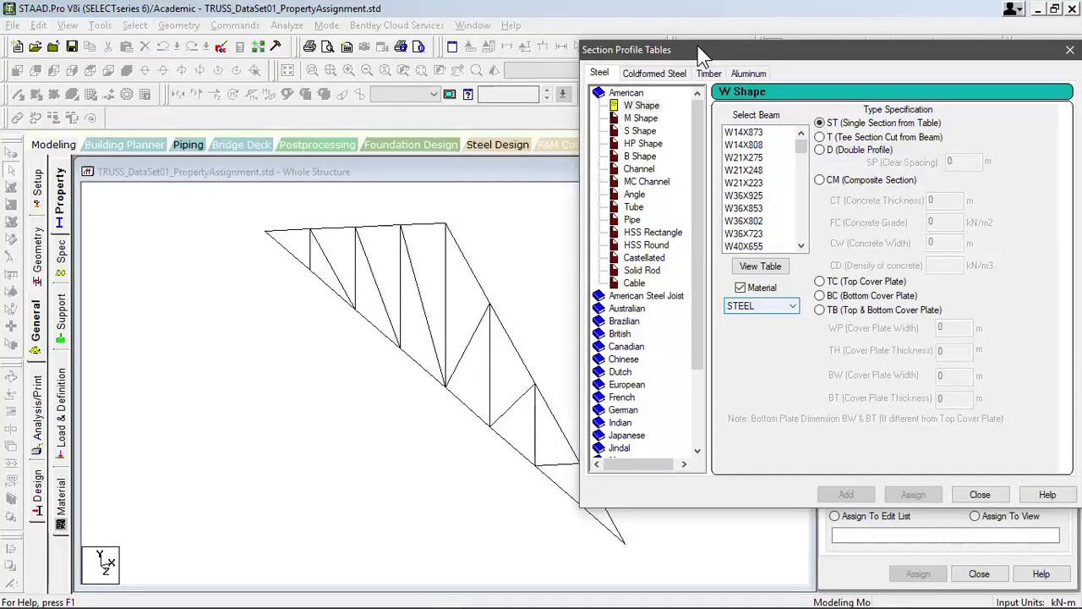
click(634, 194)
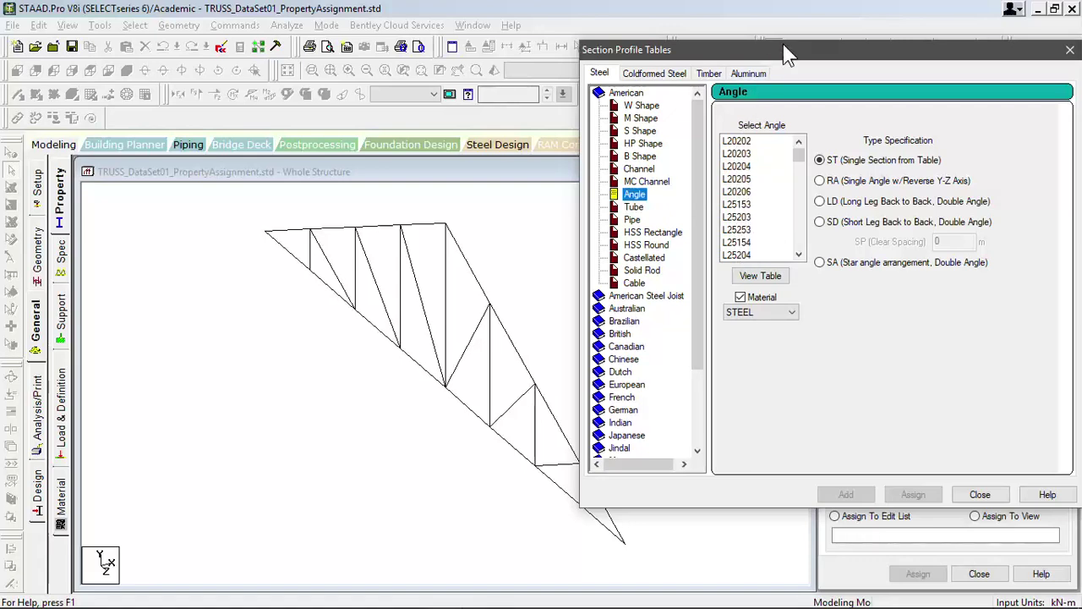
drag(783, 47, 676, 50)
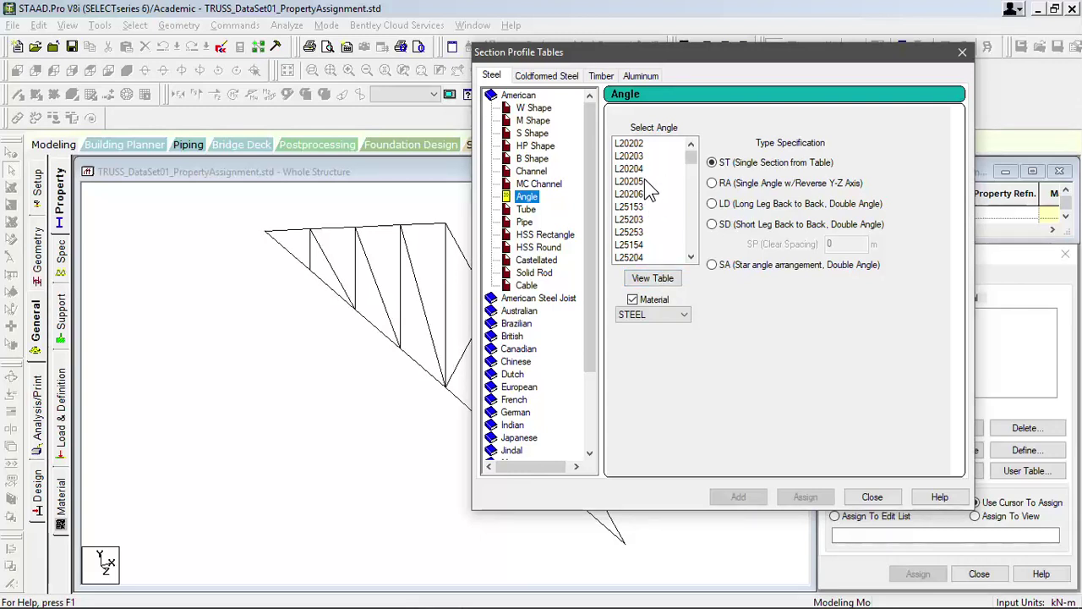
Pick the L3X3X1/4 angle (L30304) from the section table and specify it as LD, long leg back to back double angle.
click(670, 286)
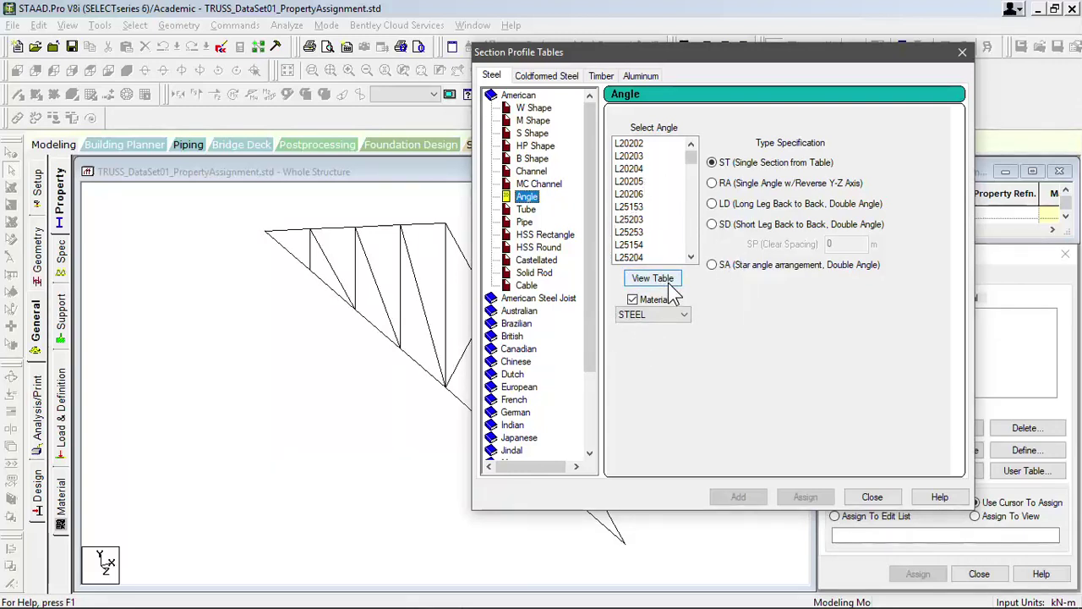
click(670, 286)
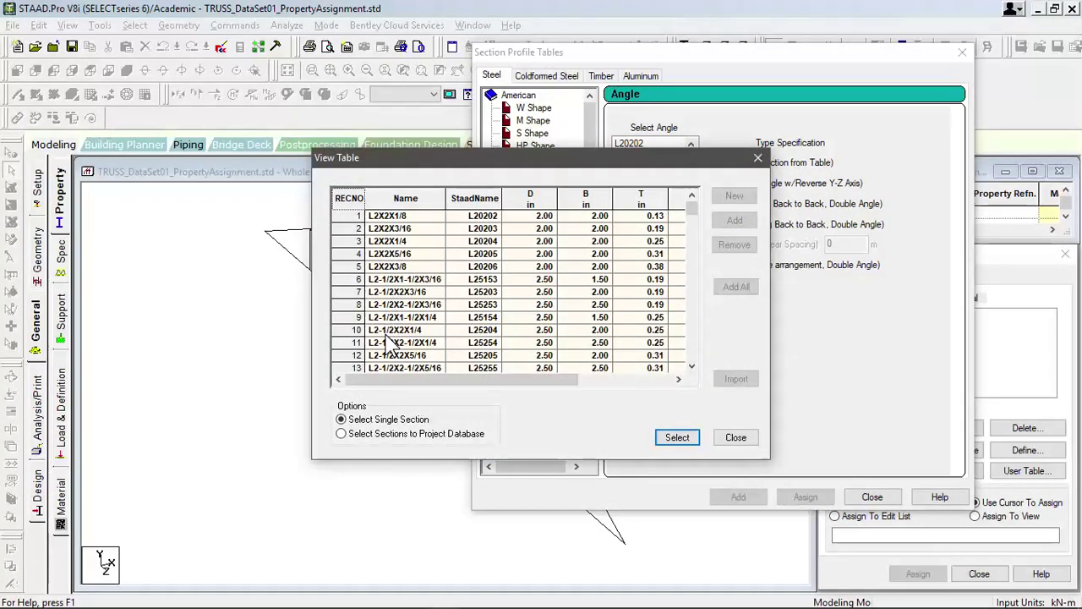
drag(568, 164, 769, 78)
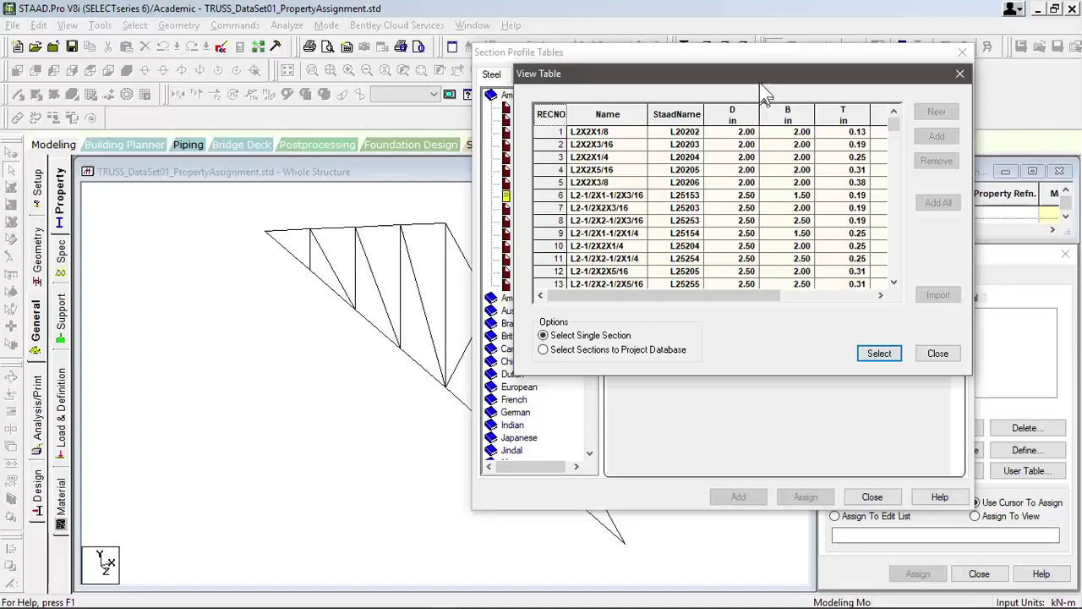
drag(763, 85, 719, 134)
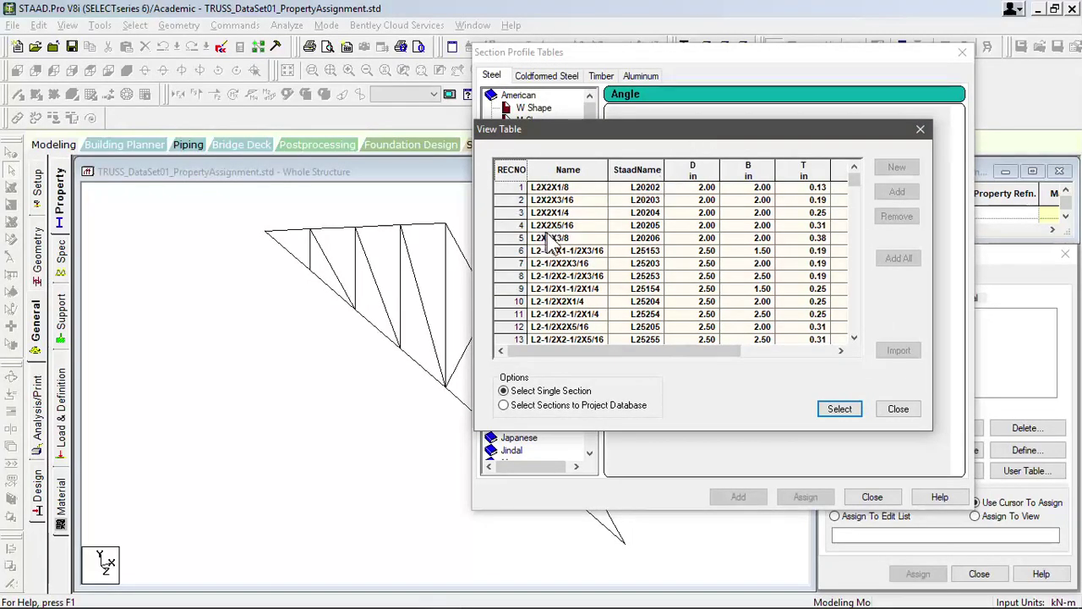
click(858, 194)
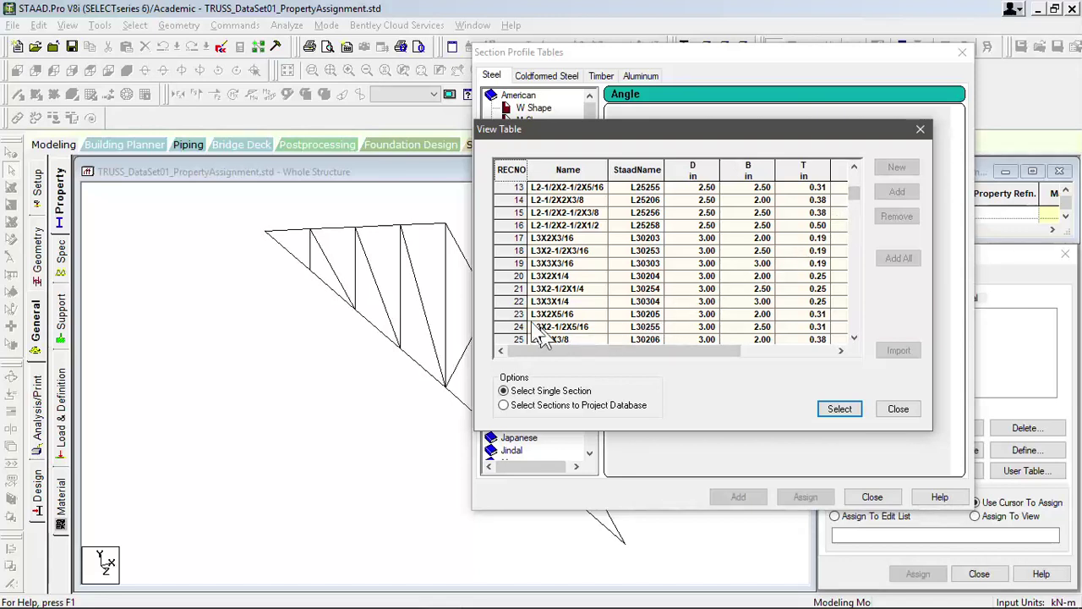
click(516, 302)
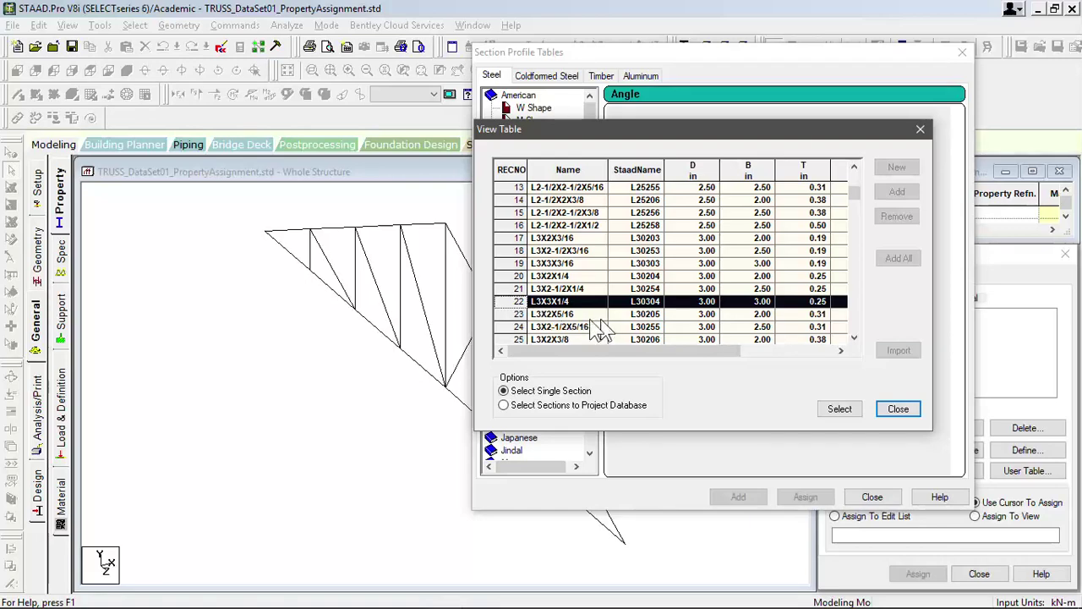
click(837, 408)
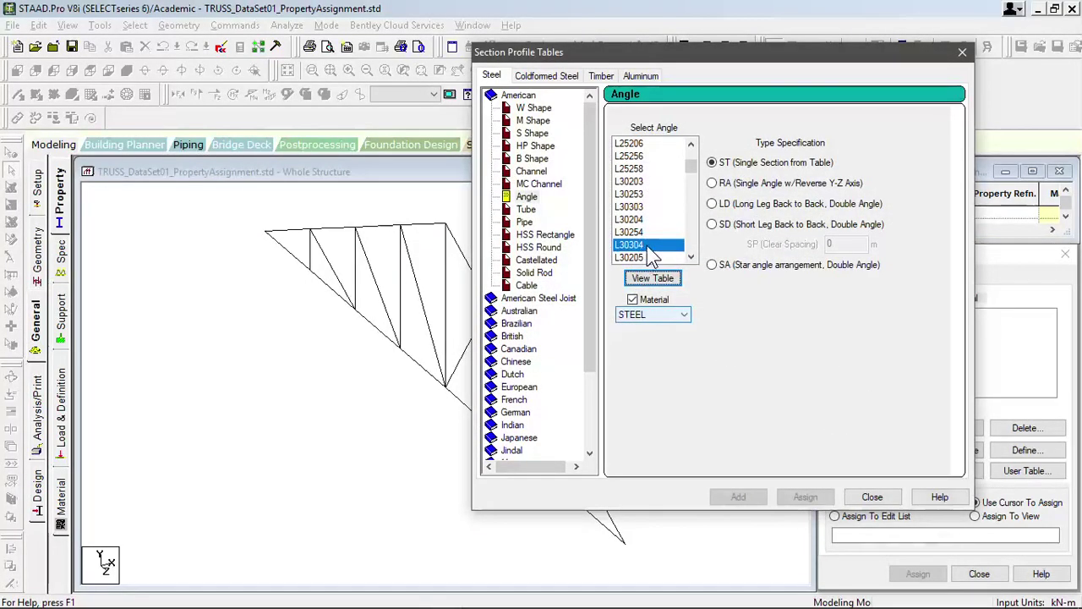
click(650, 247)
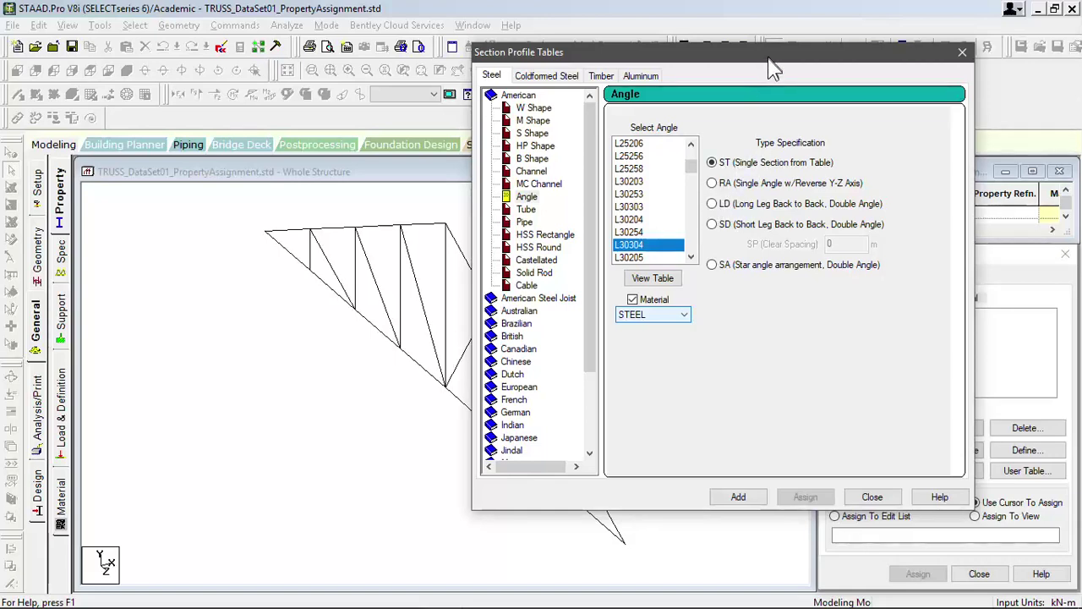
drag(774, 68, 805, 71)
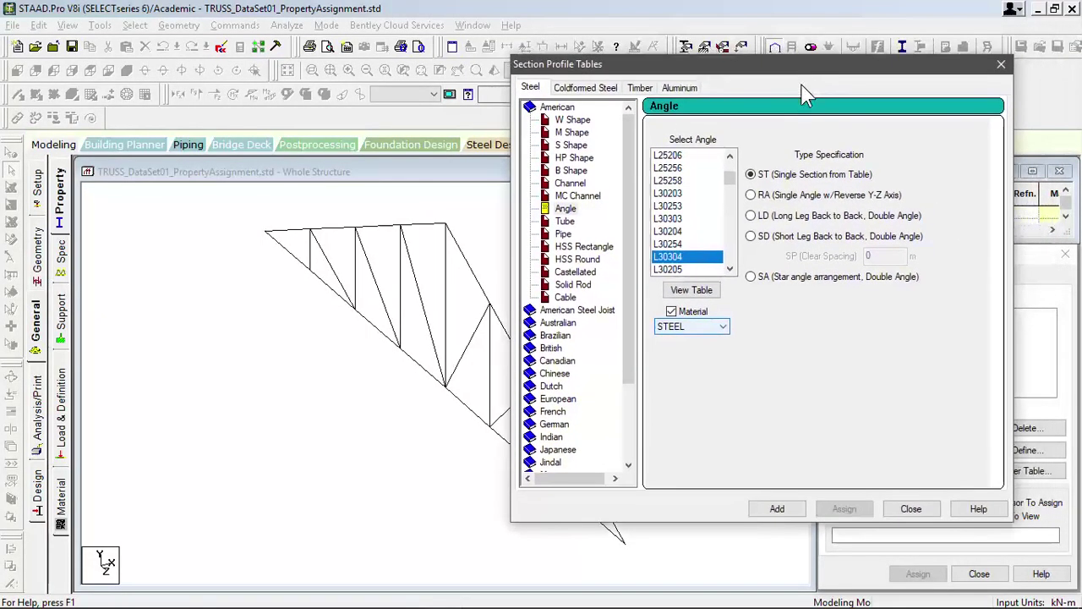
click(753, 217)
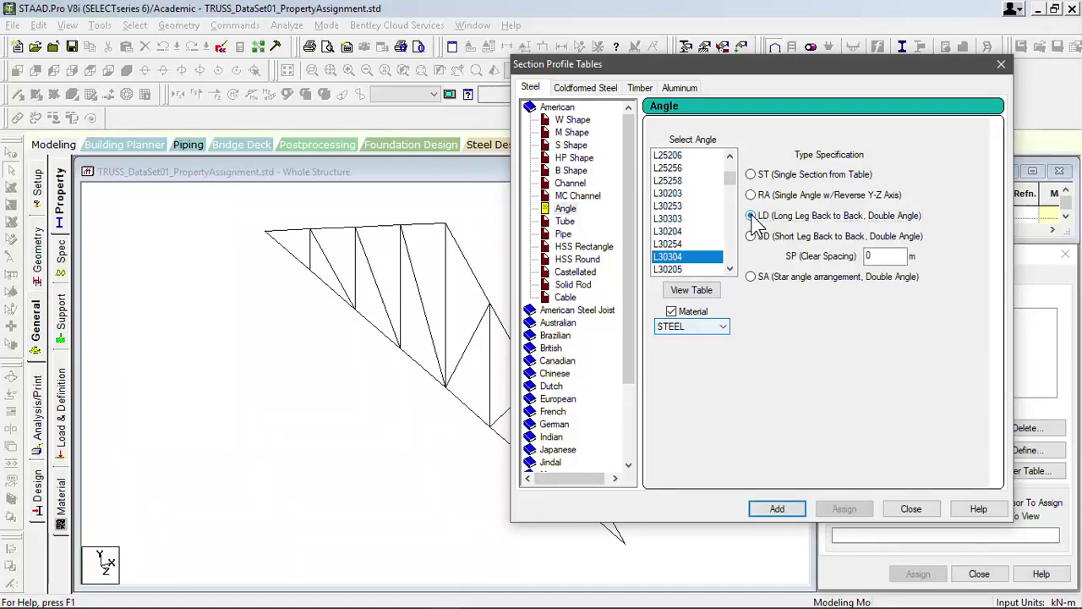
Switch to Magnifier and enlarge the screen to 275% to examine the angle's type specification options.
key(alt+Tab)
key(alt+Tab)
key(alt+Tab)
key(alt+Tab)
key(alt+Tab)
key(alt+Tab)
key(alt+Tab)
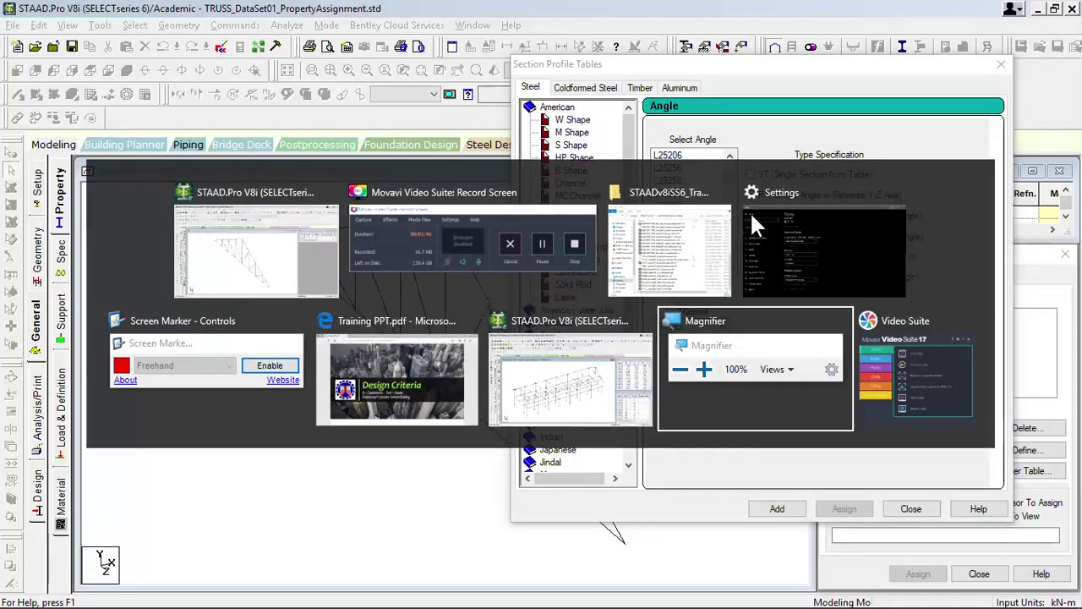
click(234, 261)
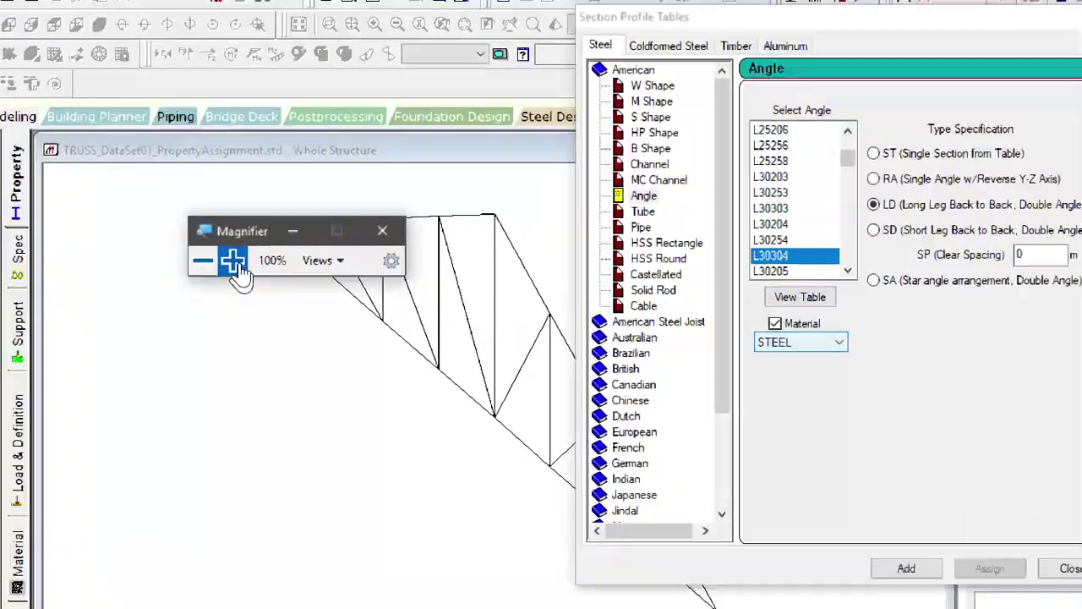
click(234, 261)
click(234, 262)
click(235, 261)
click(234, 261)
click(234, 261)
click(235, 262)
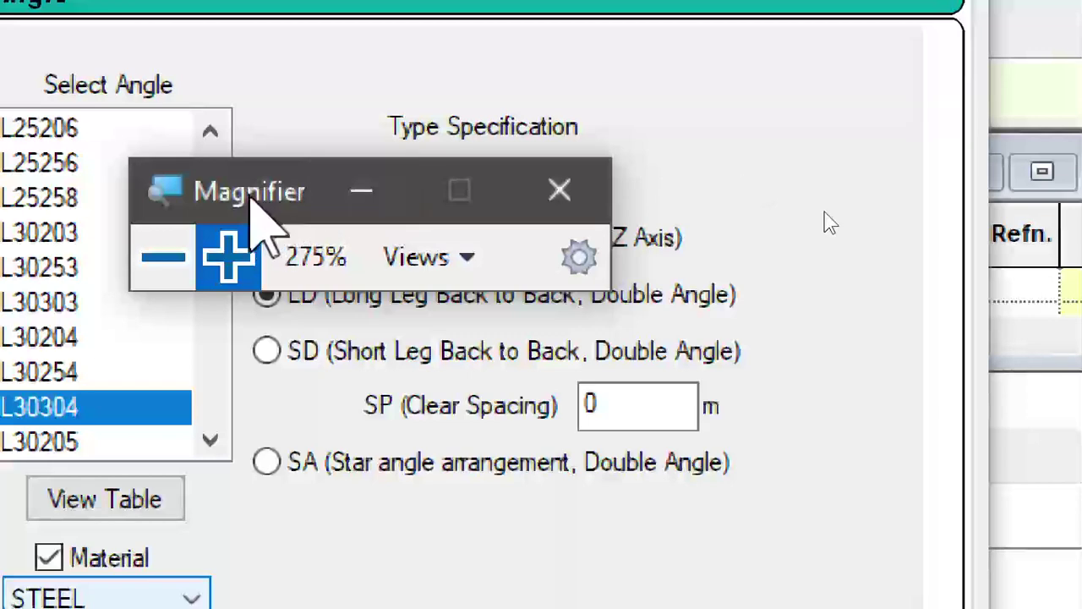
drag(251, 203, 559, 551)
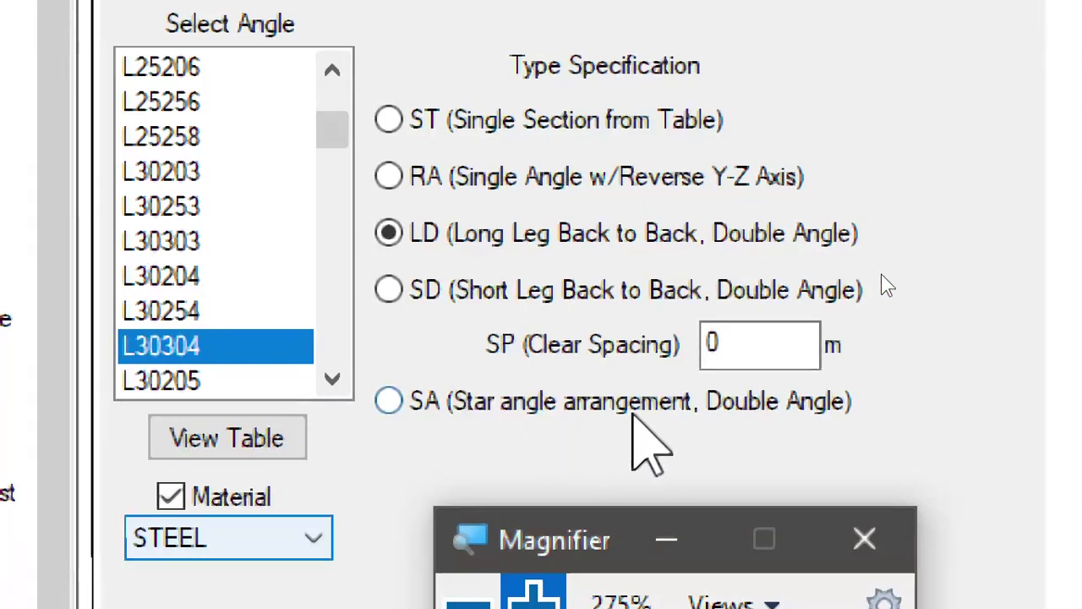
Set the clear spacing to 0.006 m and add the steel L30304 double-angle section to the structure's properties.
click(795, 343)
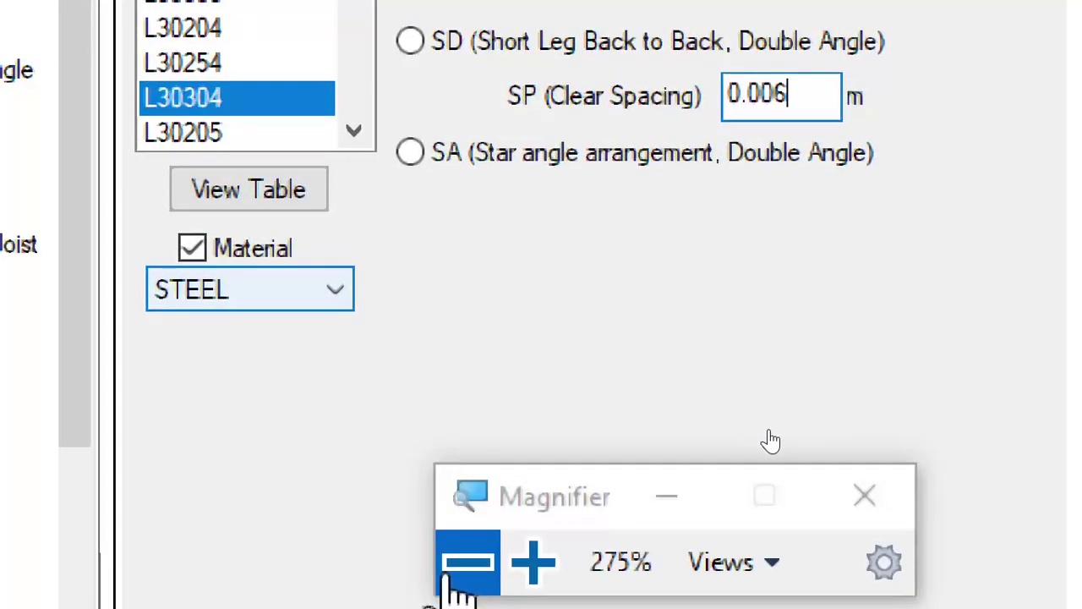
click(470, 523)
click(469, 522)
click(469, 522)
click(740, 470)
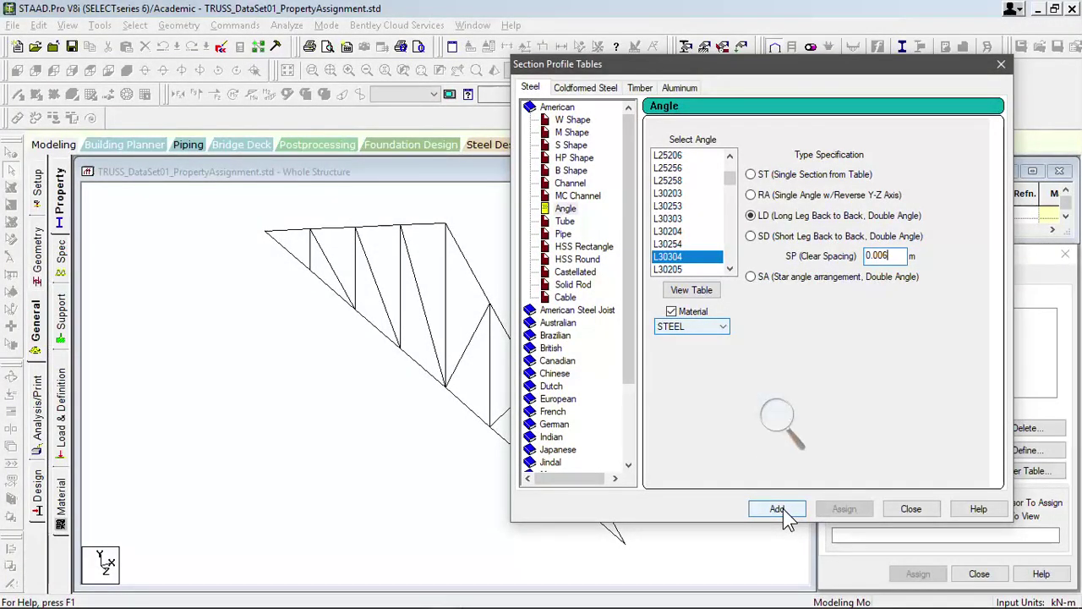
click(778, 508)
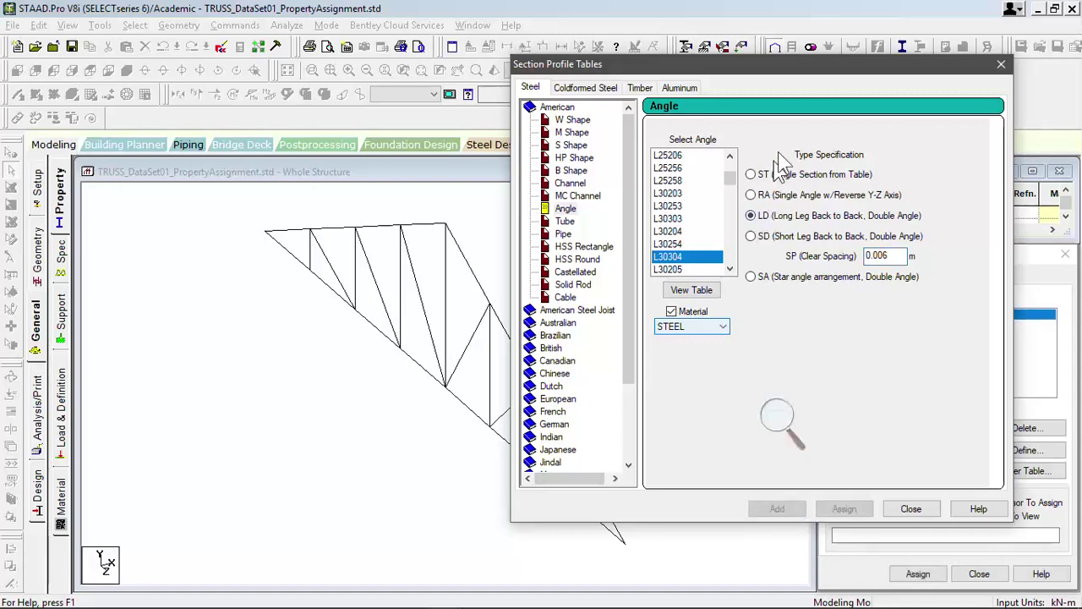
drag(846, 70, 612, 94)
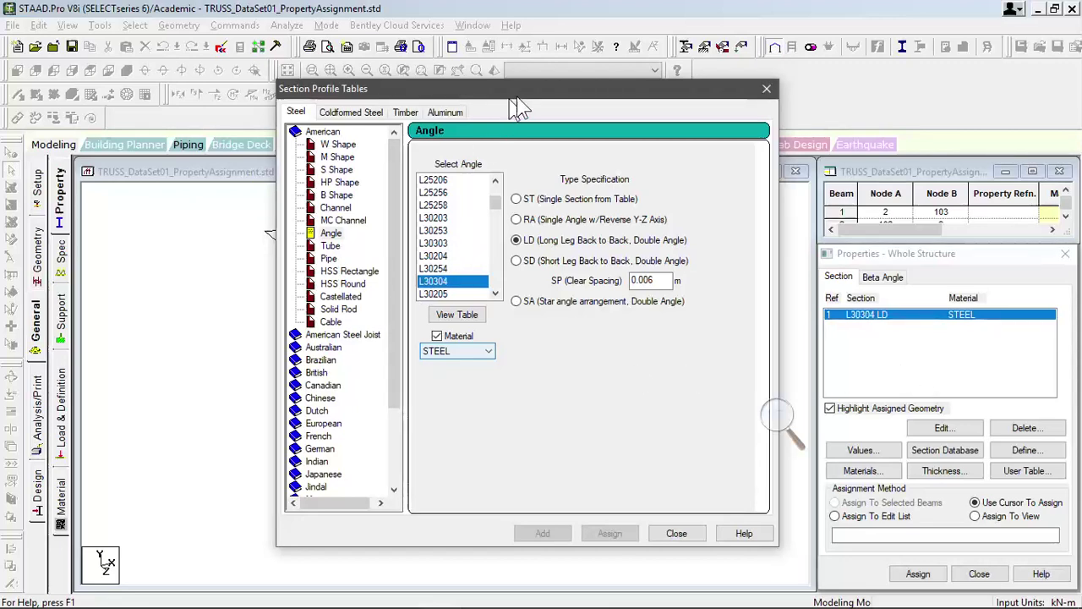
drag(517, 99, 513, 96)
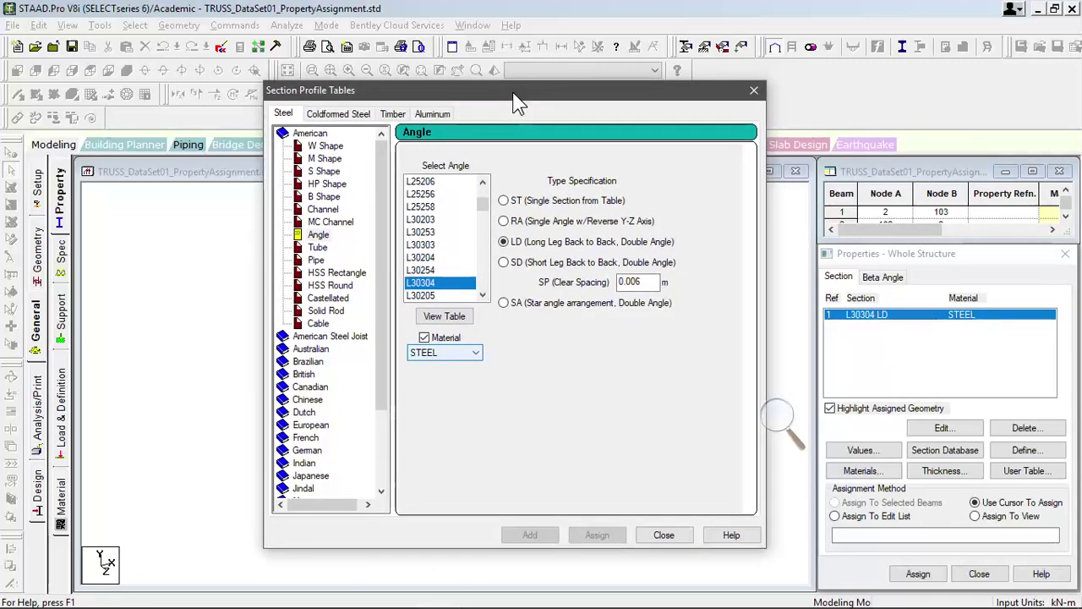